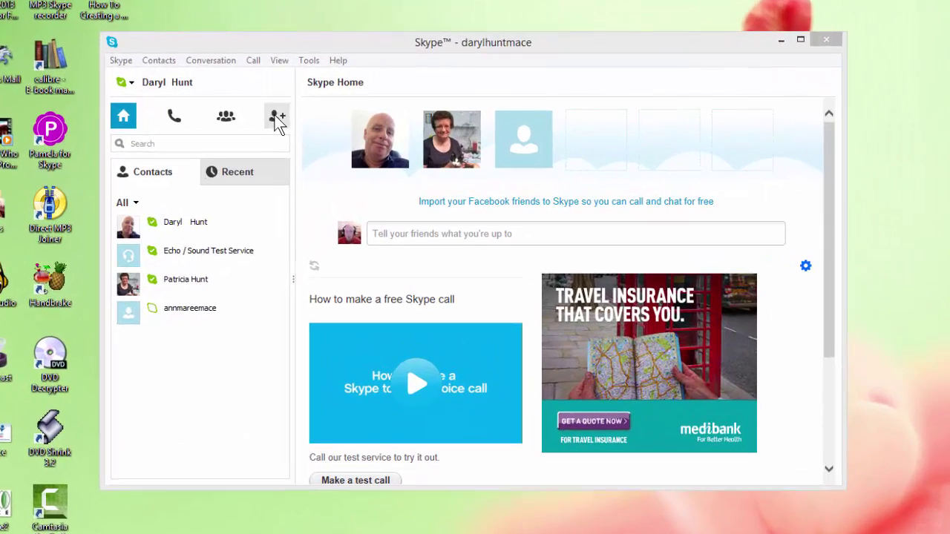
- Search the add-contact directory for the person's full name and scroll through the many matching people
click(325, 110)
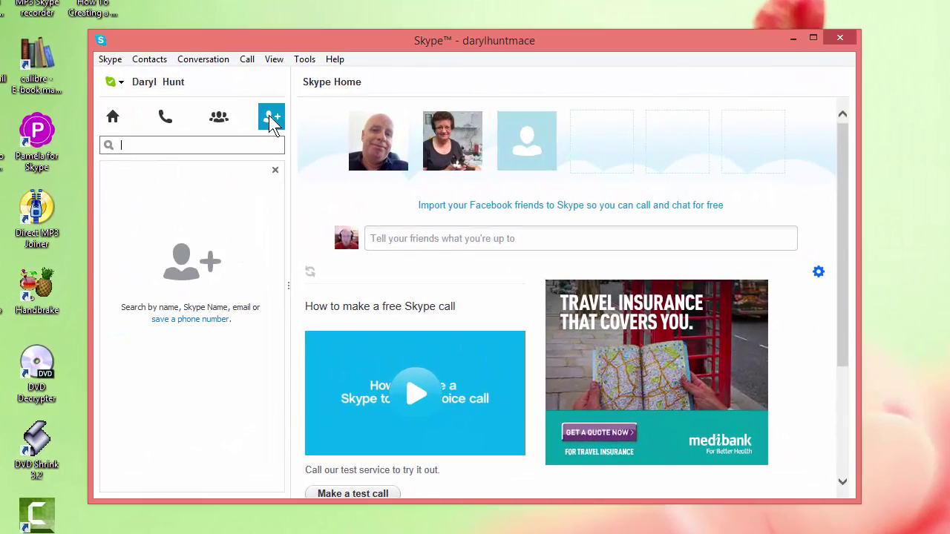
click(178, 148)
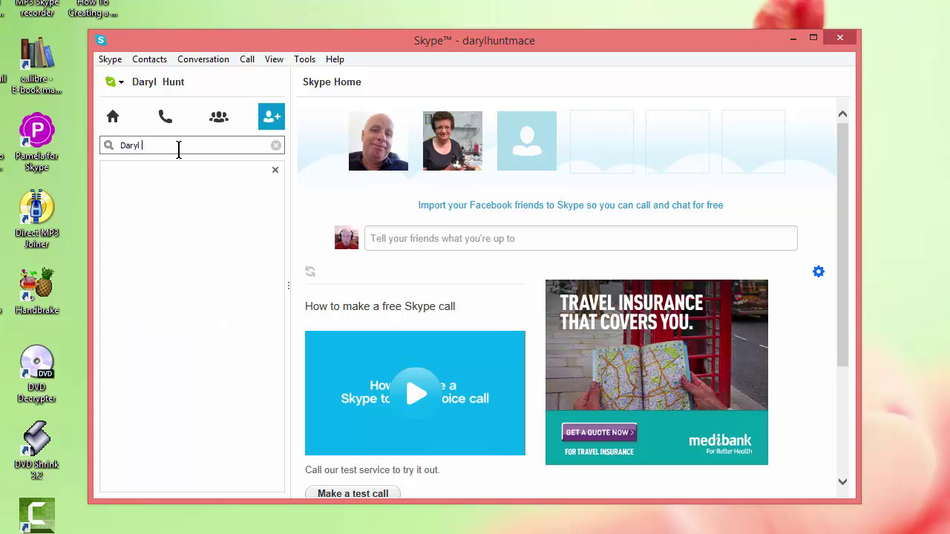
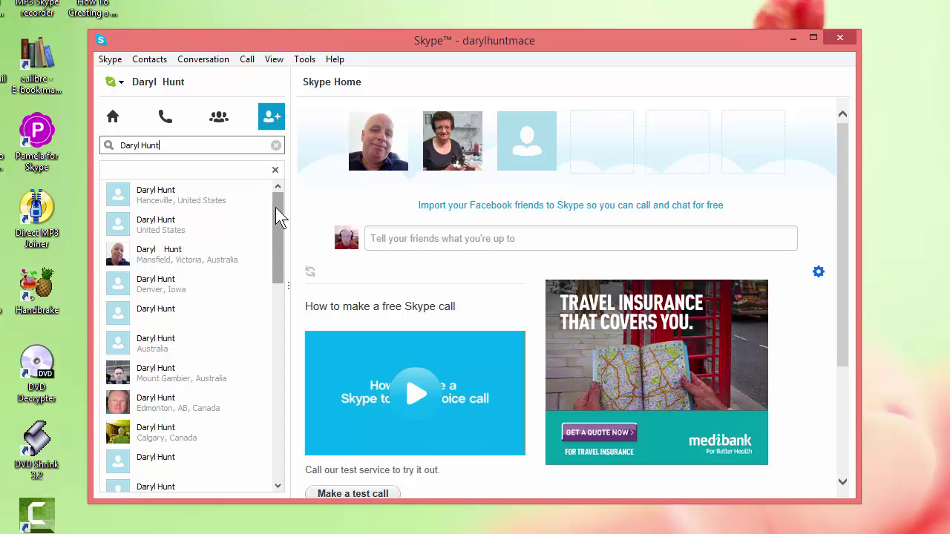
mouse_move(275, 207)
mouse_down()
mouse_move(279, 308)
mouse_move(278, 204)
mouse_up()
mouse_move(279, 204)
mouse_down()
mouse_move(282, 401)
mouse_move(291, 250)
mouse_move(266, 422)
mouse_move(276, 186)
mouse_up()
- Clear the name search and enter the person's Skype Name instead, with a typo
key(BackSpace)
key(BackSpace)
key(BackSpace)
key(BackSpace)
key(BackSpace)
key(BackSpace)
key(BackSpace)
key(BackSpace)
key(BackSpace)
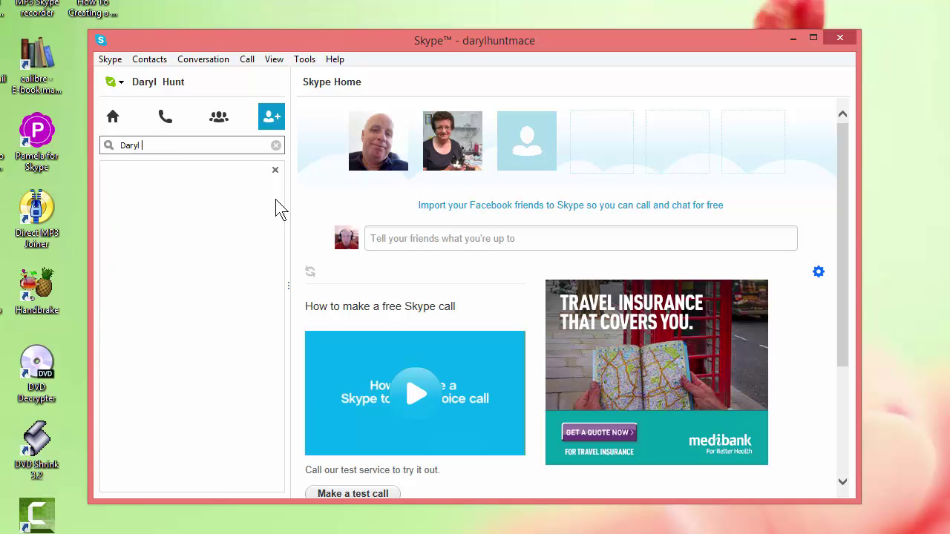
key(BackSpace)
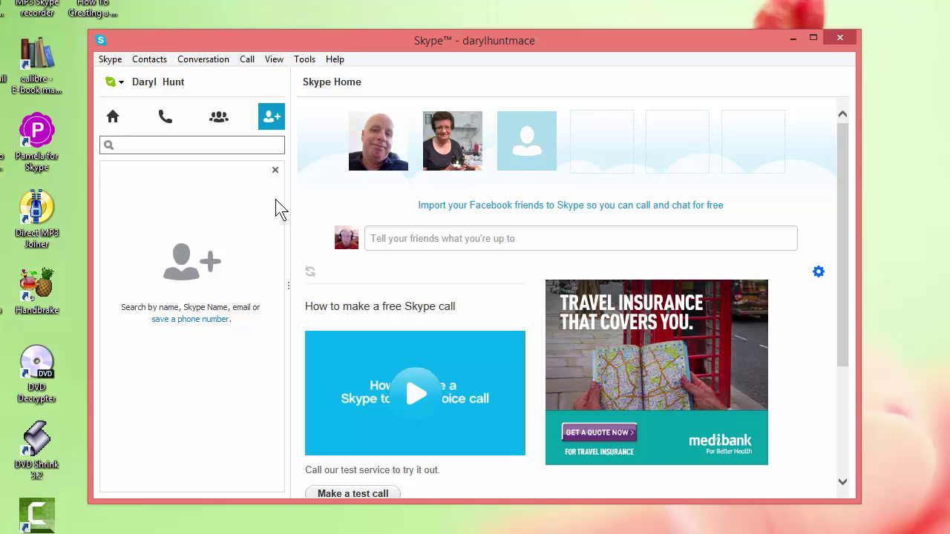
text(chattwer)
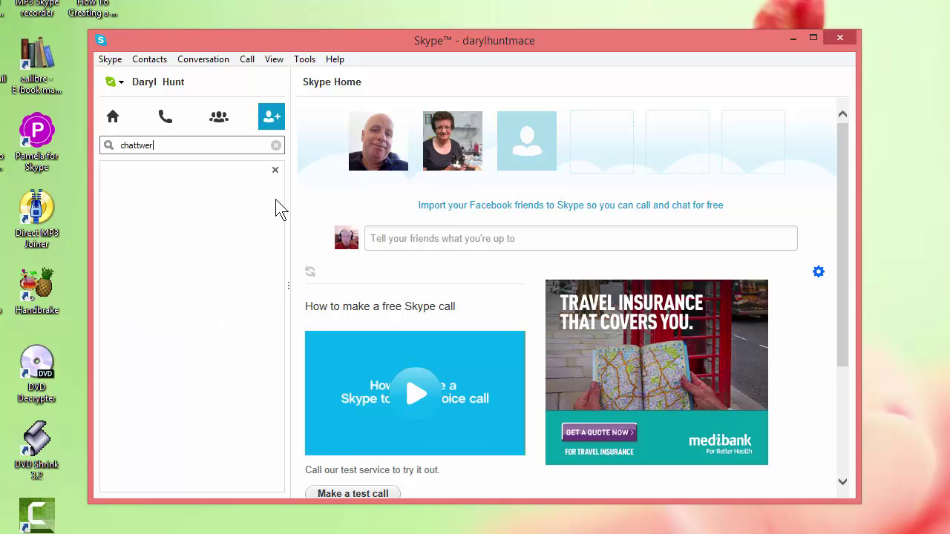
text(box62)
- Remove the stray character from the Skype Name so exactly one person matches
key(Left)
key(Left)
key(Left)
key(Left)
key(Left)
key(Left)
key(Left)
key(BackSpace)
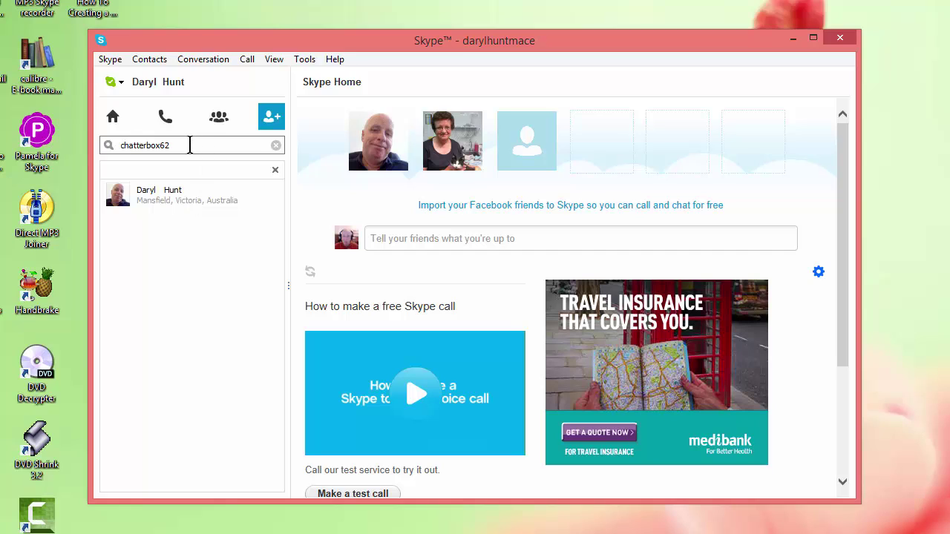
- Replace the Skype Name search with the person's full name and open the first result's profile
drag(190, 144, 104, 145)
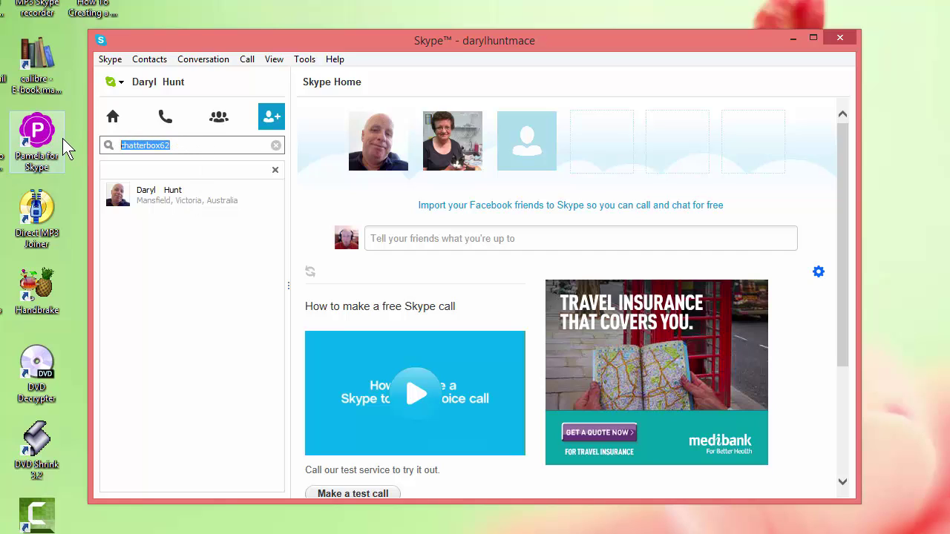
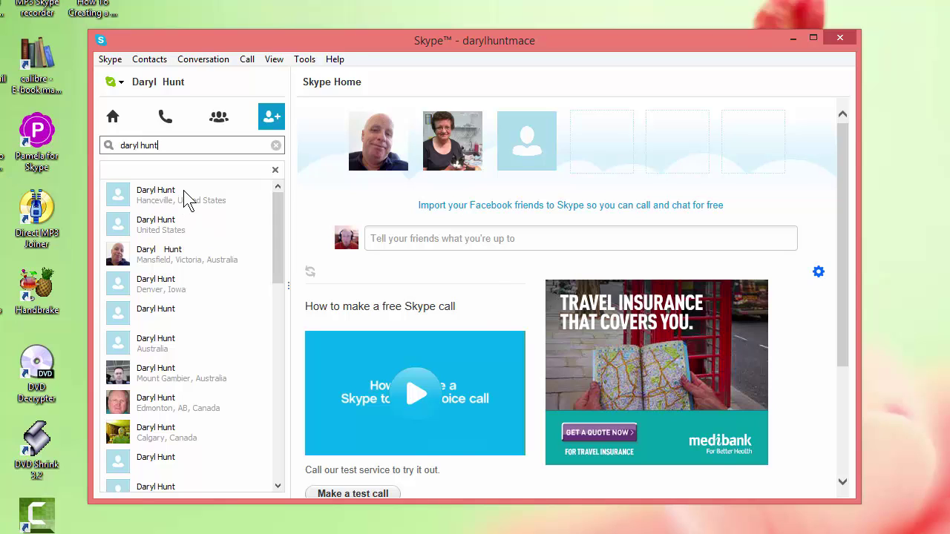
click(186, 199)
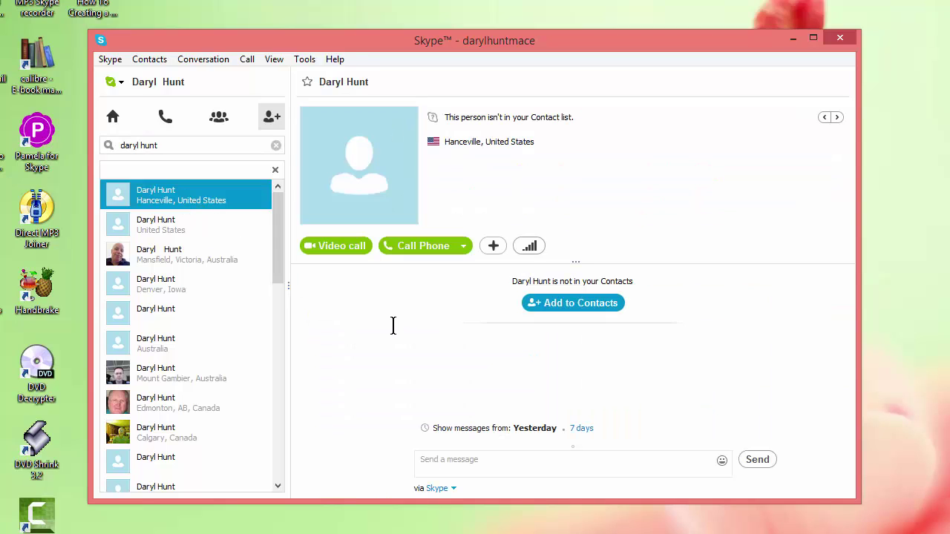
mouse_move(380, 190)
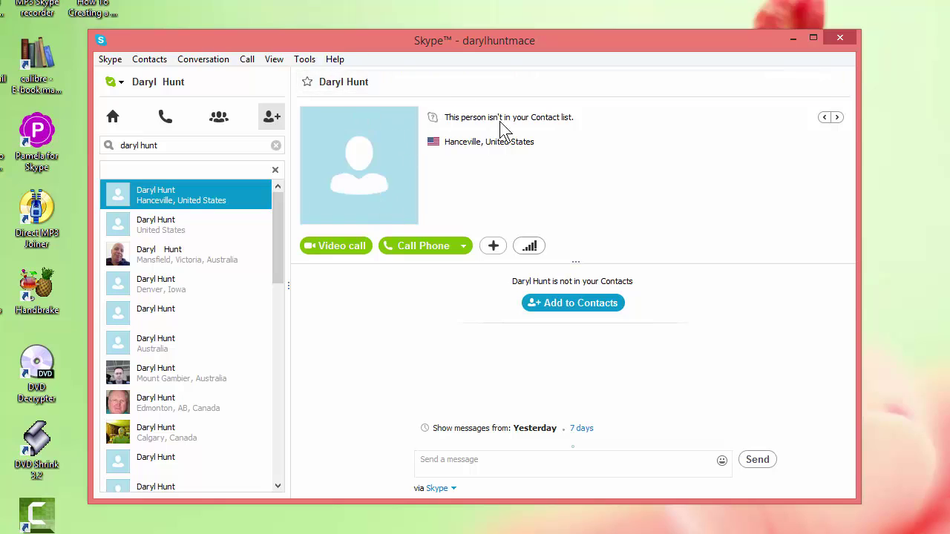
right_click(373, 165)
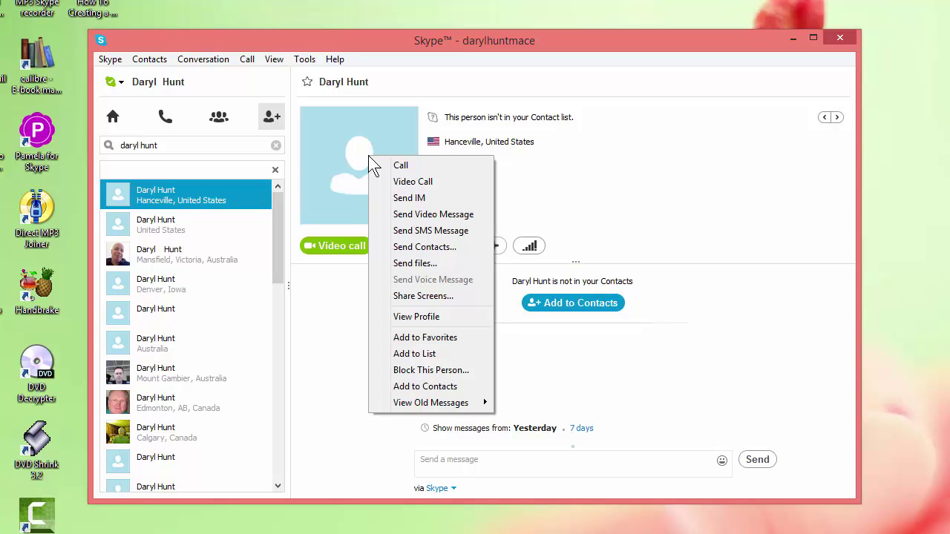
click(354, 330)
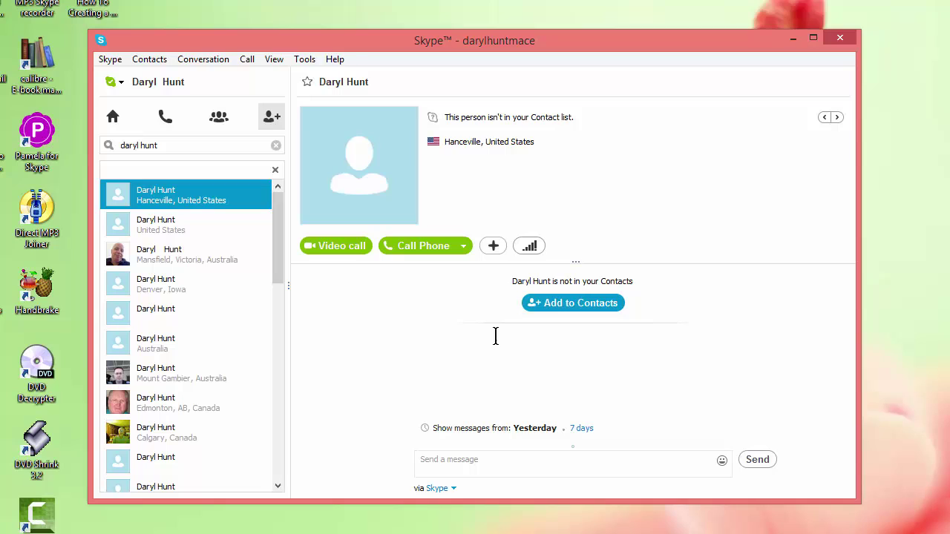
- Start an Add to Contacts request for this person, with the default greeting pre-filled
click(579, 303)
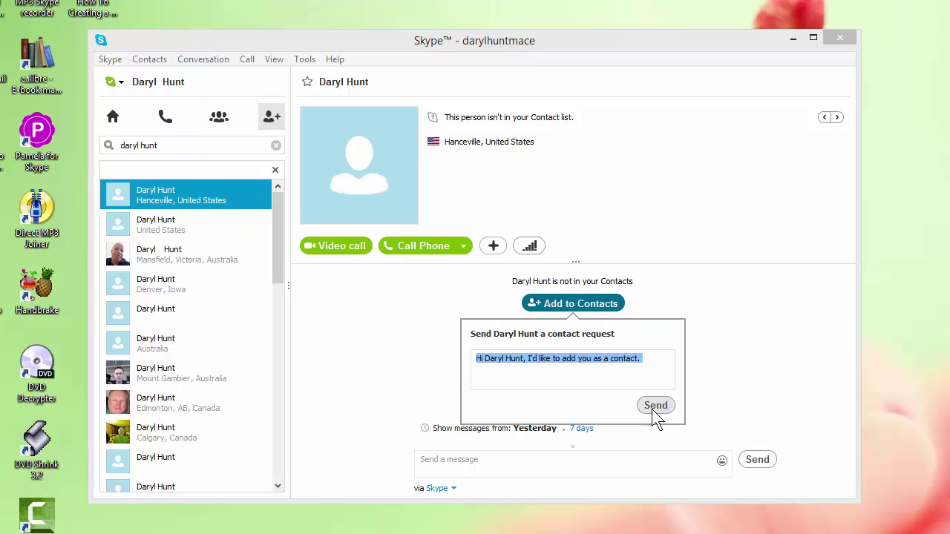
- Send the contact request, then return to Skype Home where the pending contact now appears
click(390, 335)
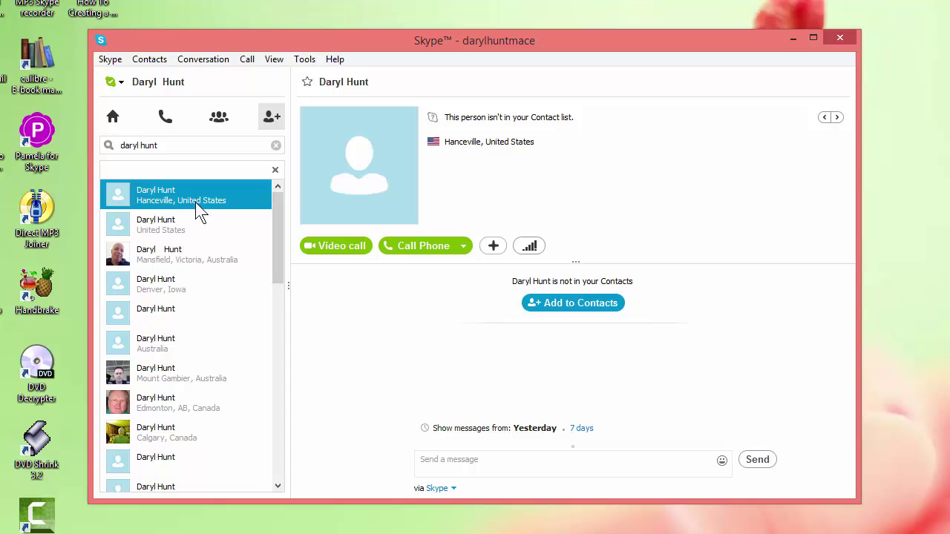
click(113, 119)
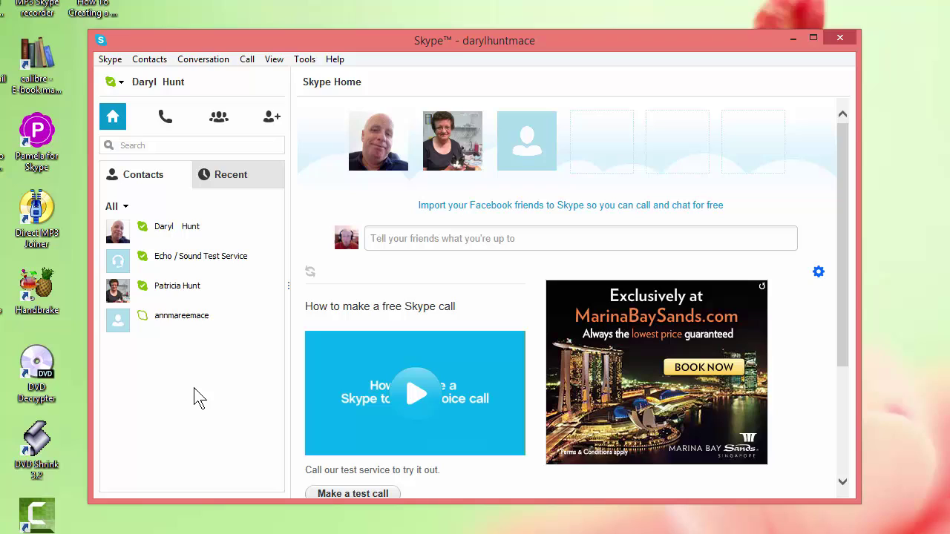
- Bring up the empty add-contact search panel beside Skype Home
click(273, 120)
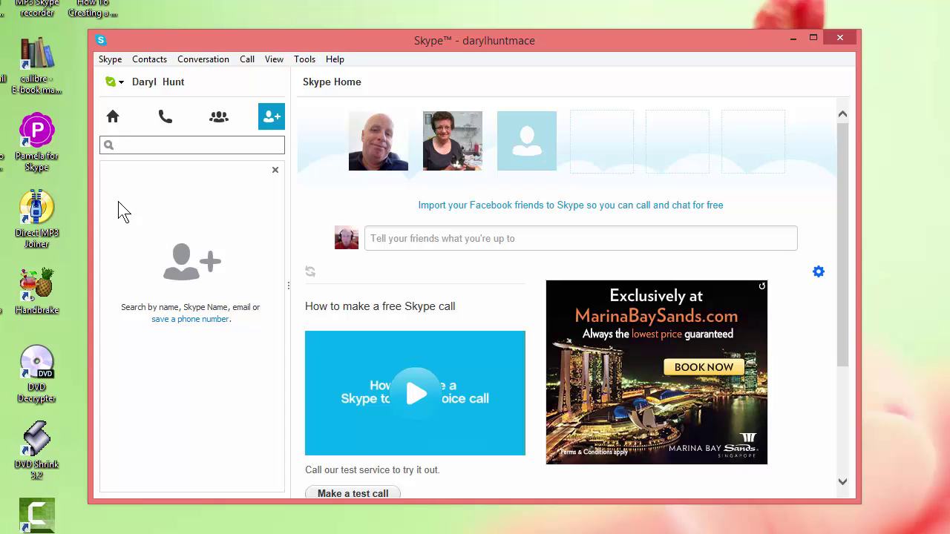
- Close the add-contact search and show the four-entry Contacts list with the pending contact
click(115, 119)
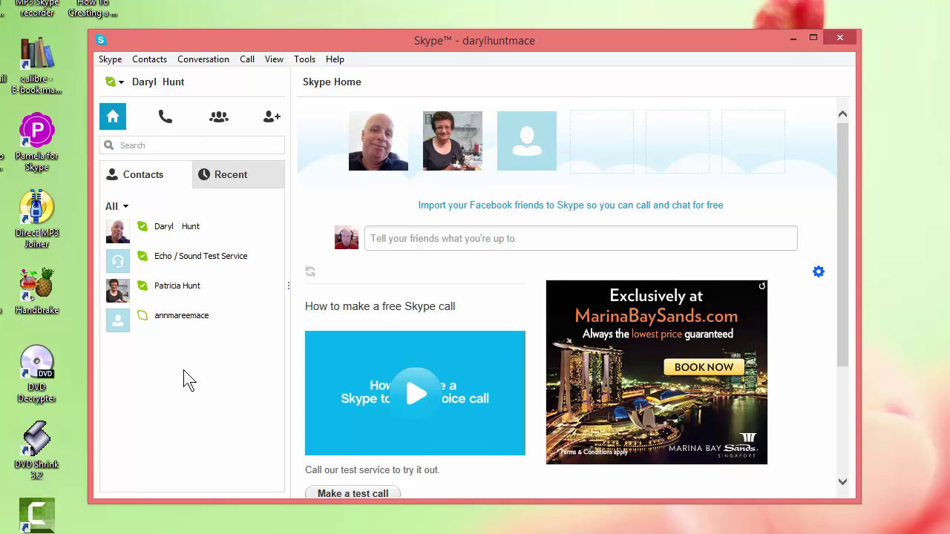
click(271, 118)
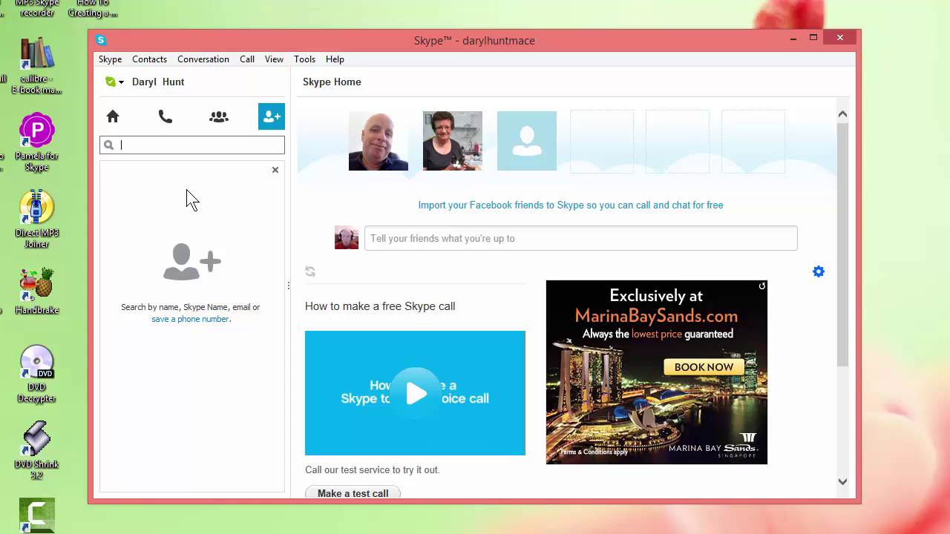
click(113, 117)
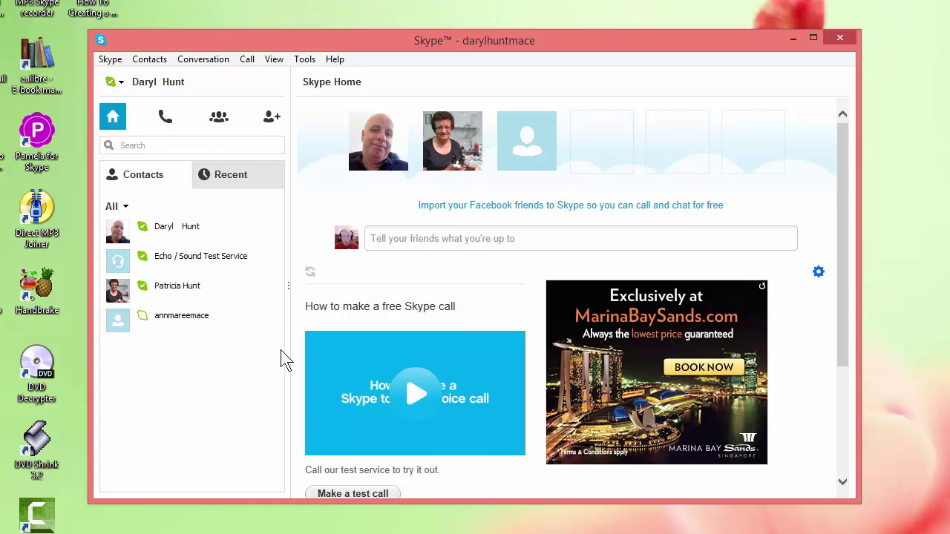